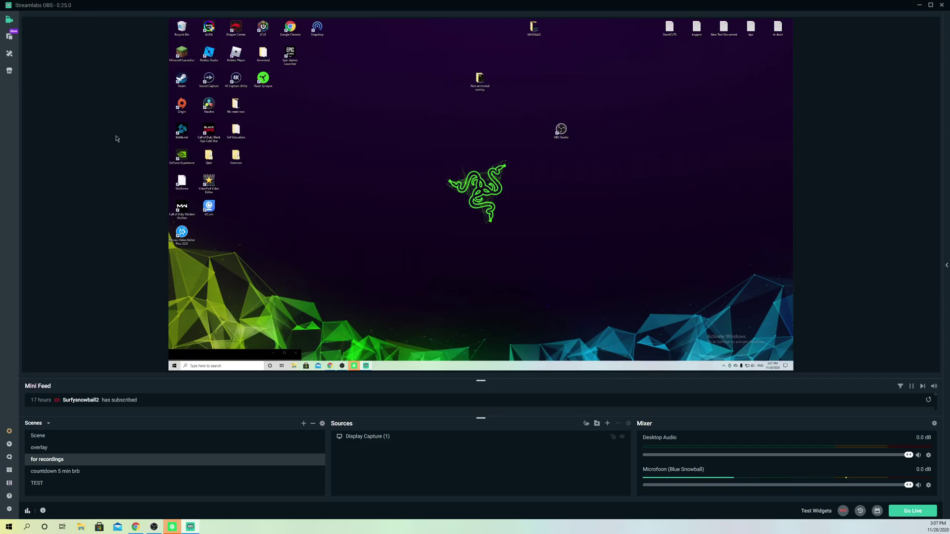
- Switch between the countdown 5 min brb and for recordings scenes twice
{"action": "left_click", "coordinate": [71, 472]}
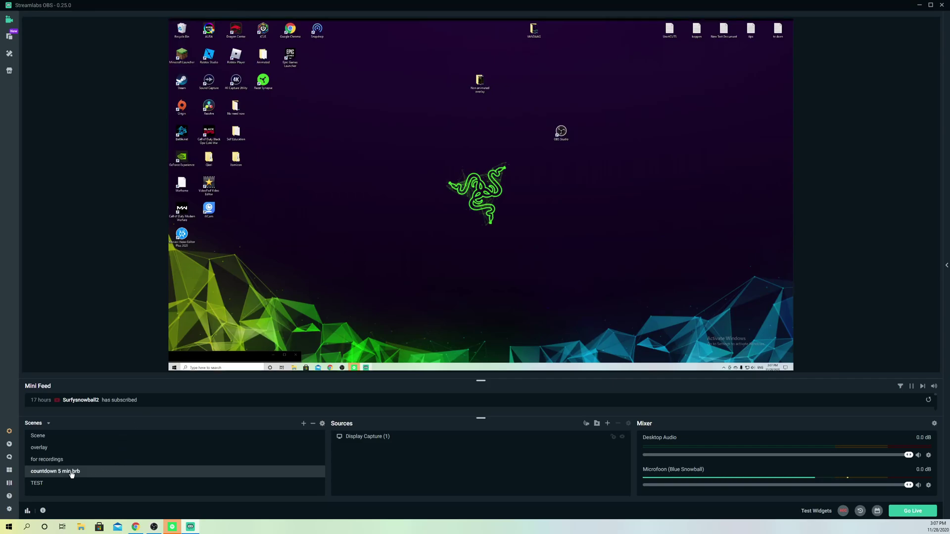
{"action": "left_click", "coordinate": [75, 461]}
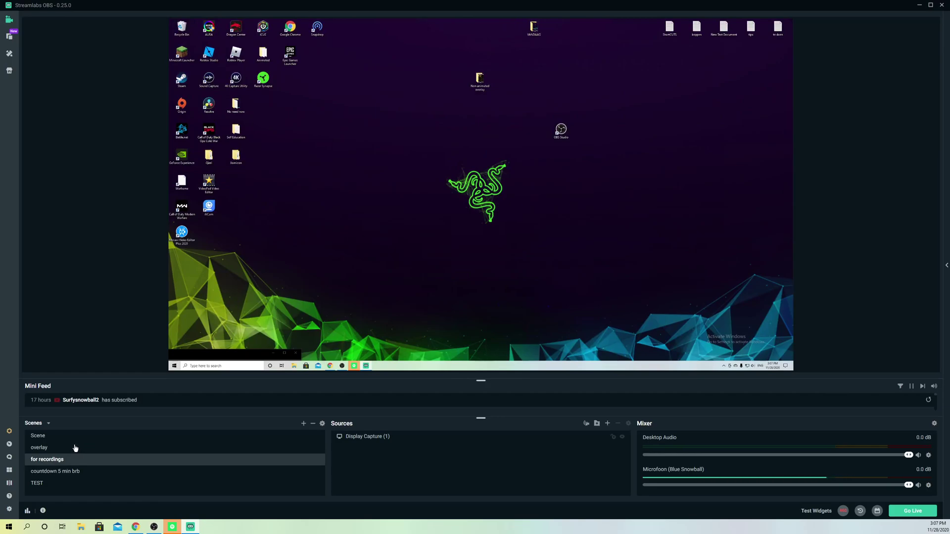
{"action": "left_click", "coordinate": [85, 473]}
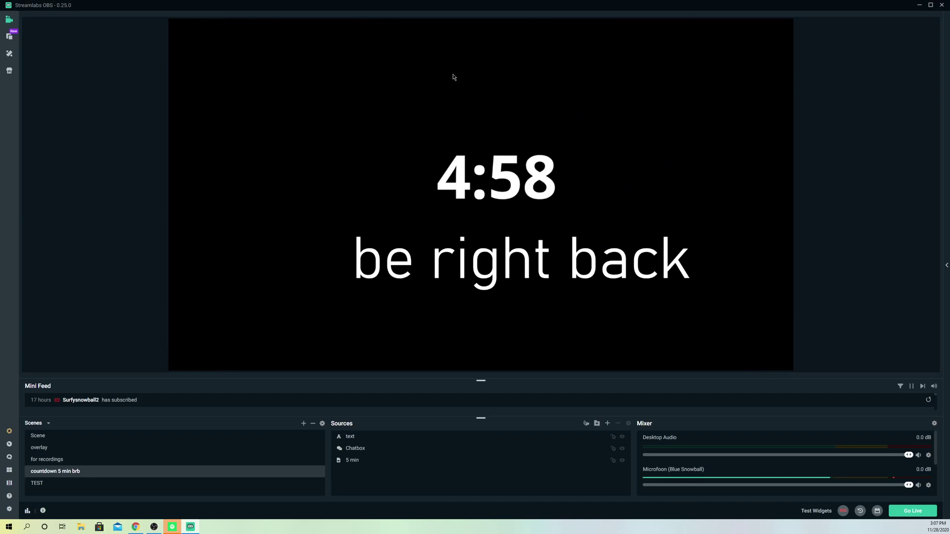
{"action": "left_click", "coordinate": [68, 460]}
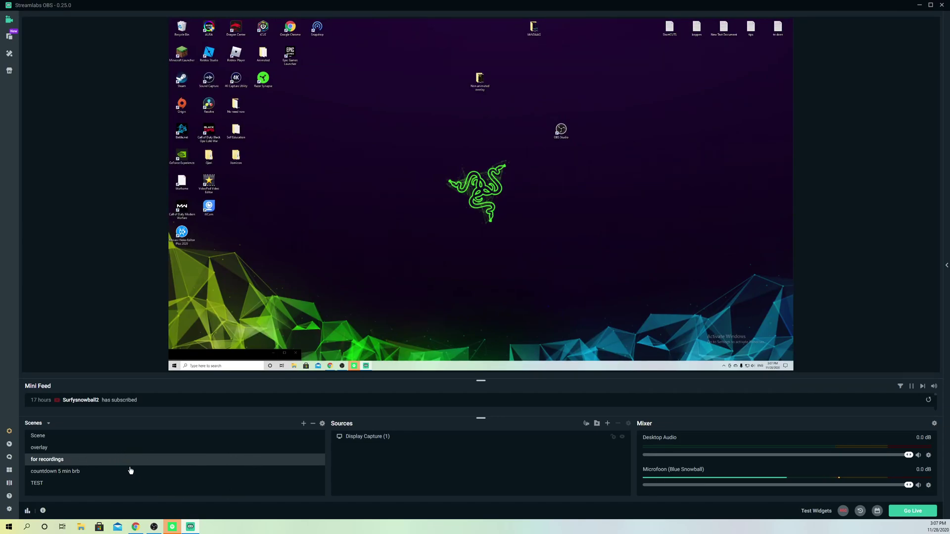
- Open and cancel the new scene and add source dialogs, then toggle scenes once more
{"action": "left_click", "coordinate": [303, 424]}
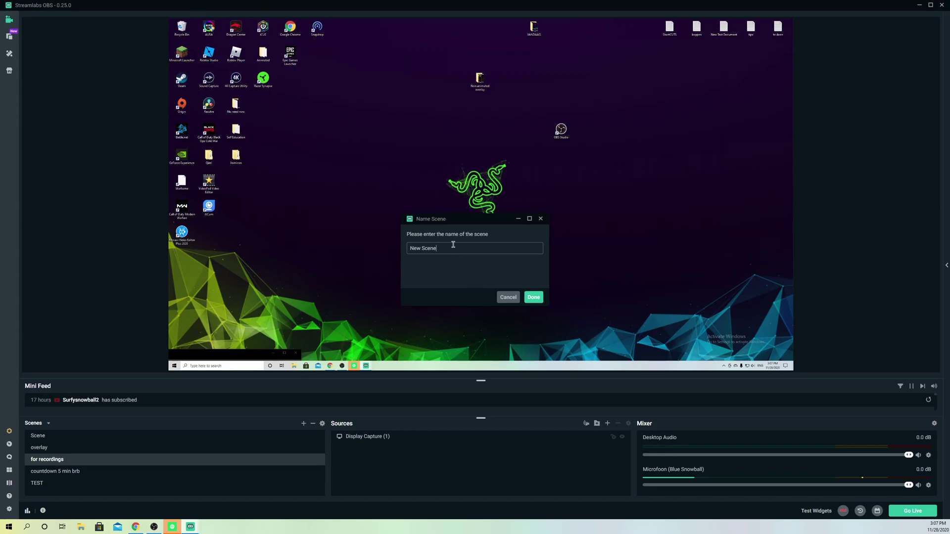
{"action": "left_click", "coordinate": [541, 218]}
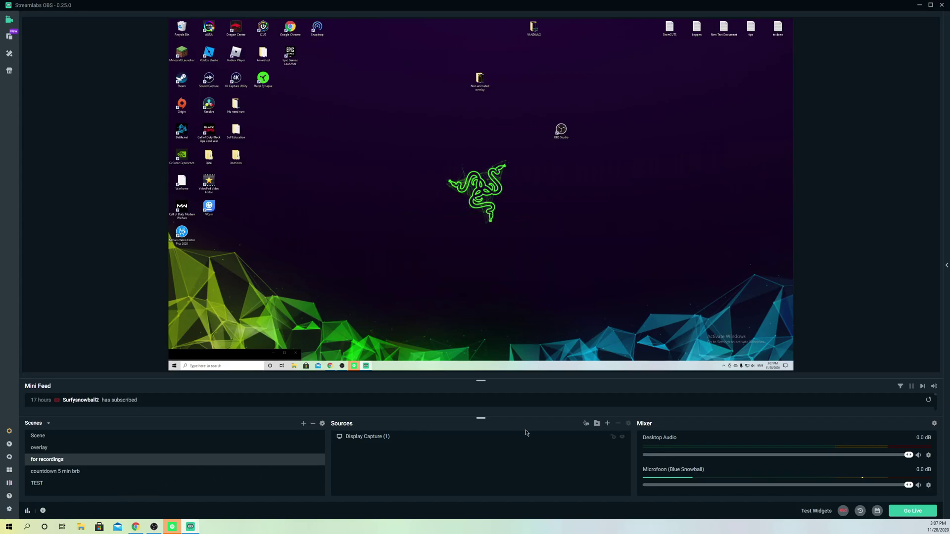
{"action": "left_click", "coordinate": [607, 423]}
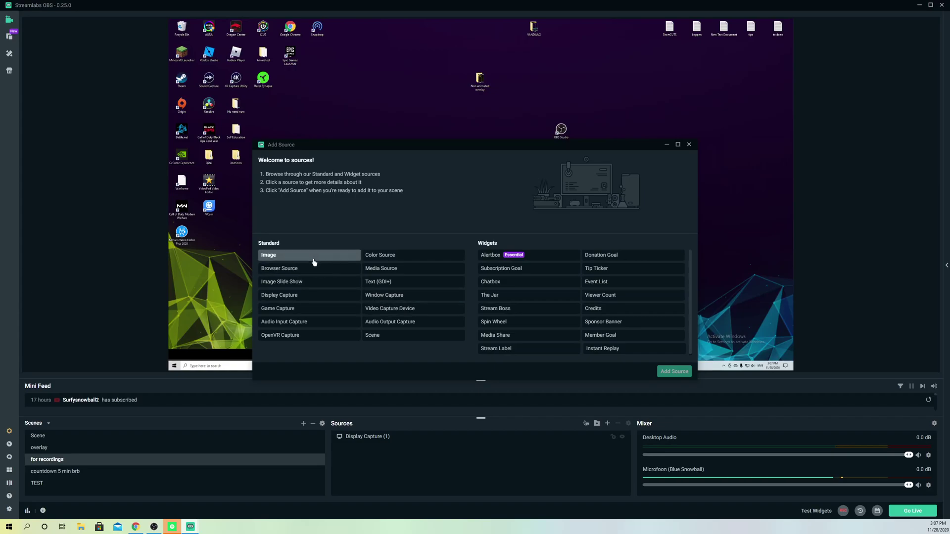
{"action": "left_click", "coordinate": [690, 145]}
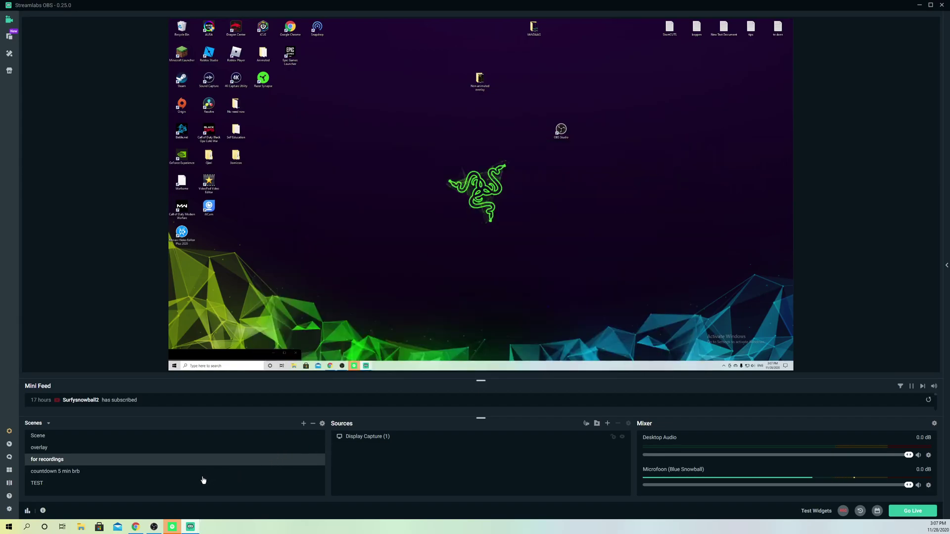
{"action": "left_click", "coordinate": [247, 471]}
{"action": "left_click", "coordinate": [274, 460]}
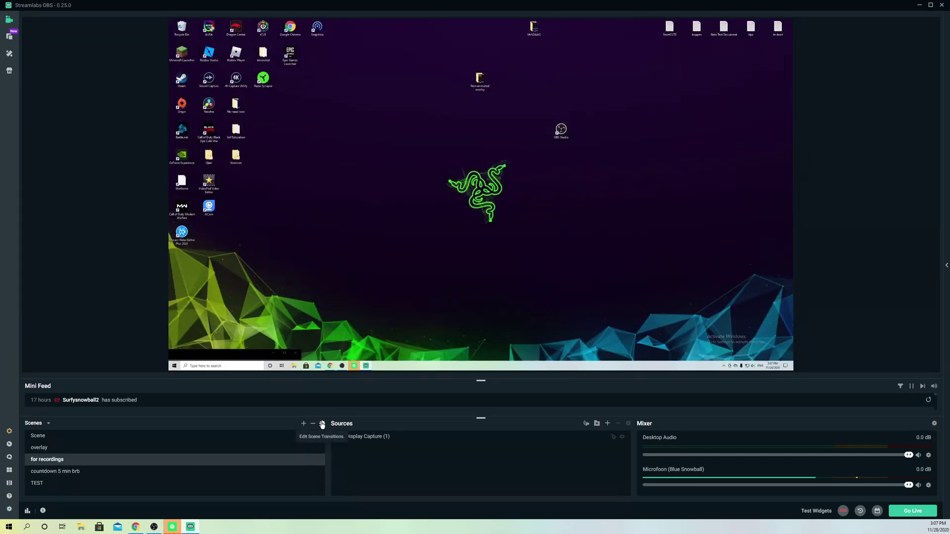
- Add a new scene transition and rename it from the default to 'cool slides'
{"action": "left_click", "coordinate": [322, 424]}
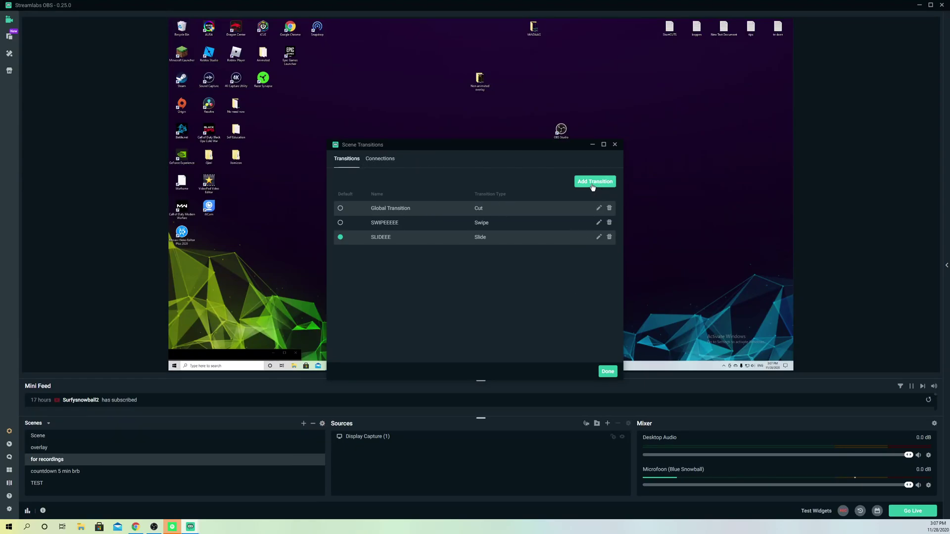
{"action": "left_click", "coordinate": [592, 187]}
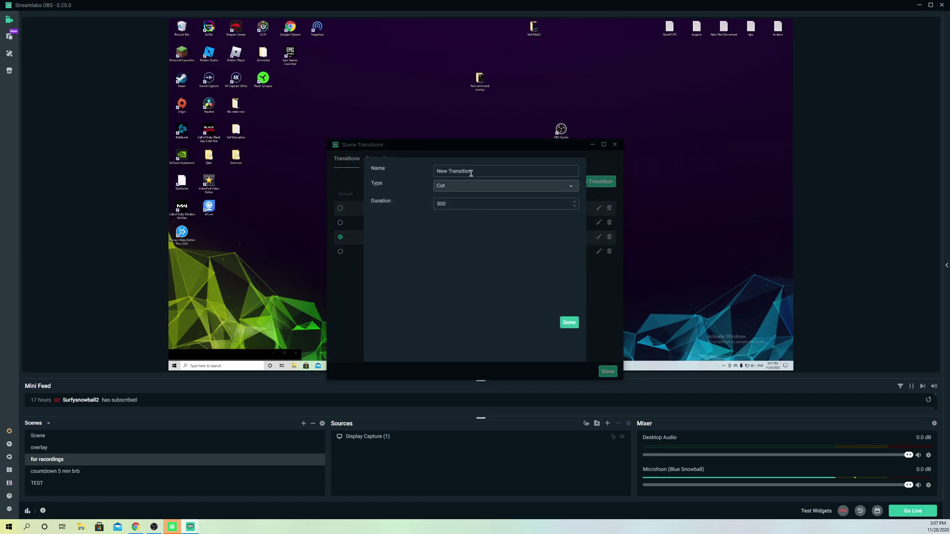
{"action": "left_click_drag", "start_coordinate": [459, 172], "coordinate": [407, 172]}
{"action": "key", "text": "BackSpace"}
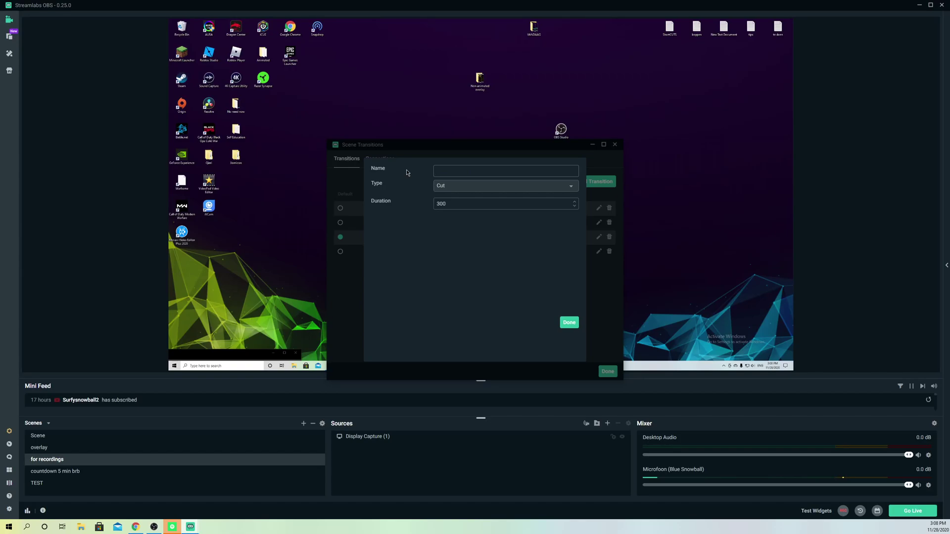
{"action": "type", "text": "cool"}
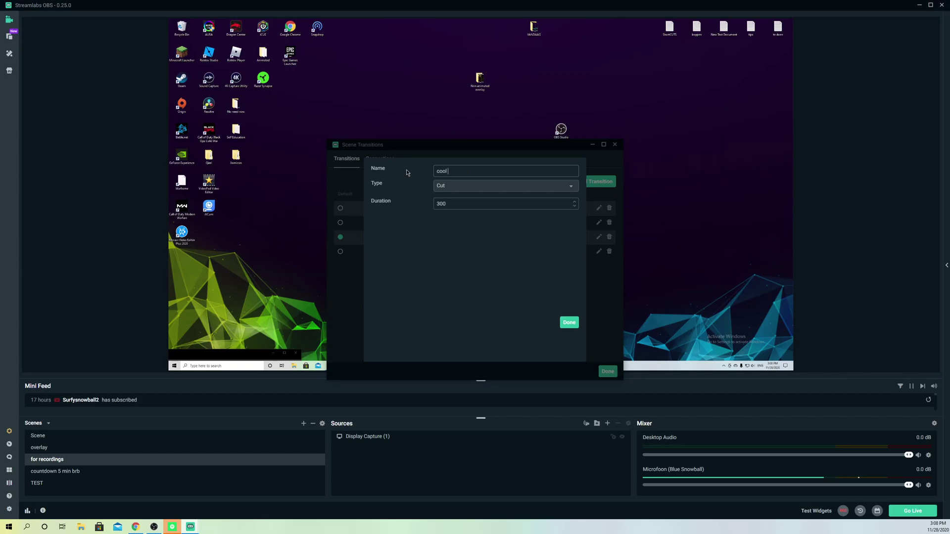
{"action": "type", "text": " slides"}
{"action": "left_click", "coordinate": [467, 187]}
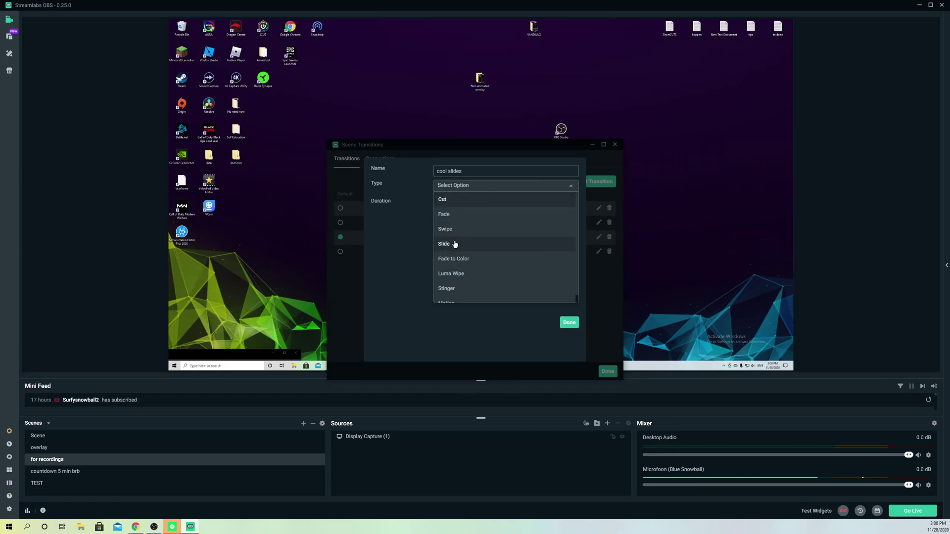
{"action": "scroll", "coordinate": [463, 292], "scroll_direction": "down", "scroll_amount": 1}
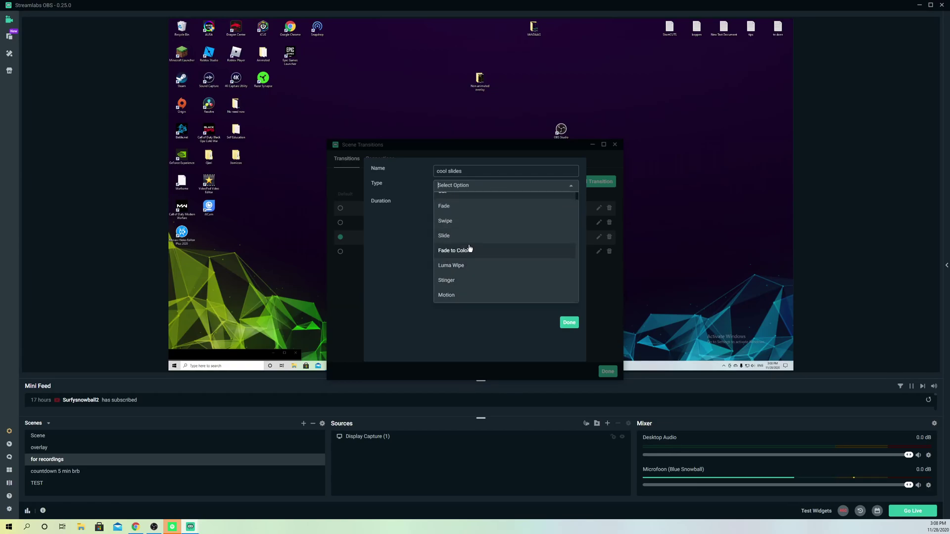
{"action": "scroll", "coordinate": [462, 218], "scroll_direction": "up", "scroll_amount": 1}
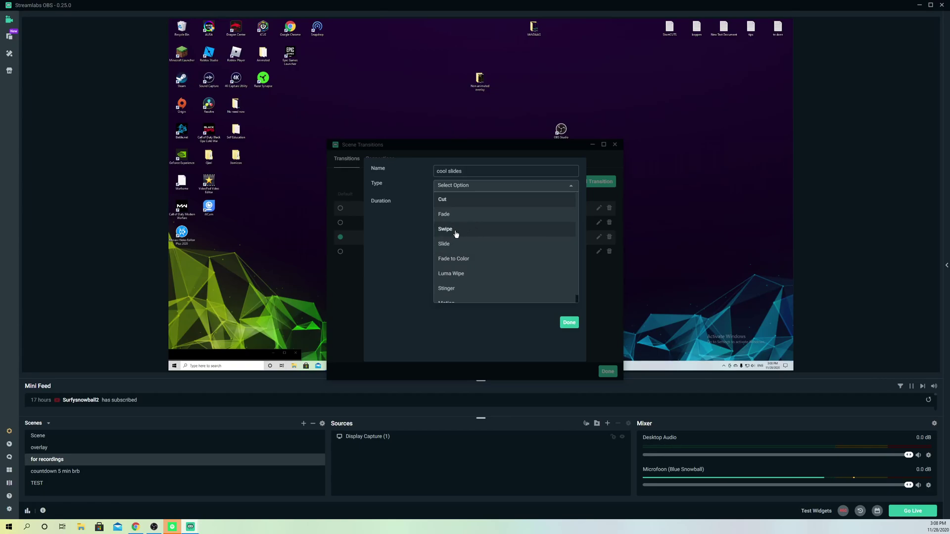
{"action": "scroll", "coordinate": [459, 277], "scroll_direction": "down", "scroll_amount": 1}
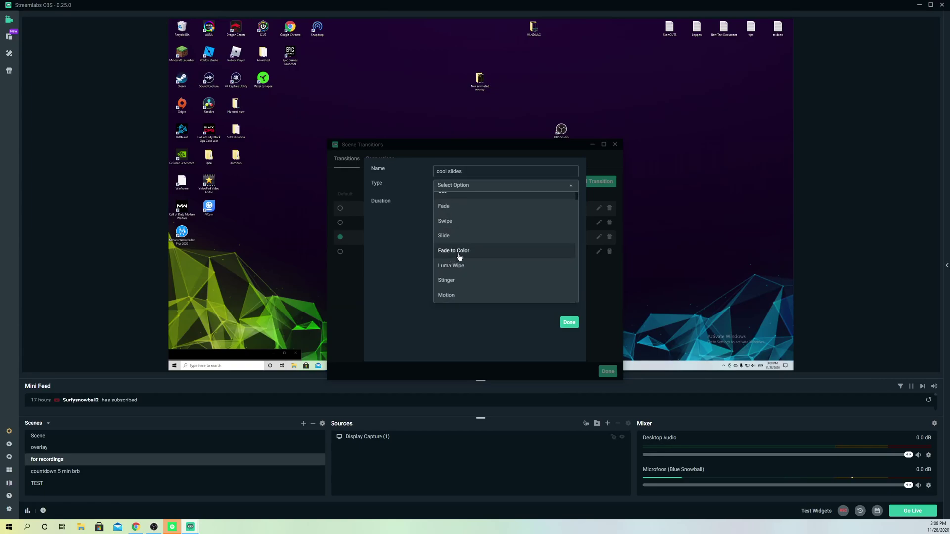
{"action": "scroll", "coordinate": [483, 260], "scroll_direction": "up", "scroll_amount": 1}
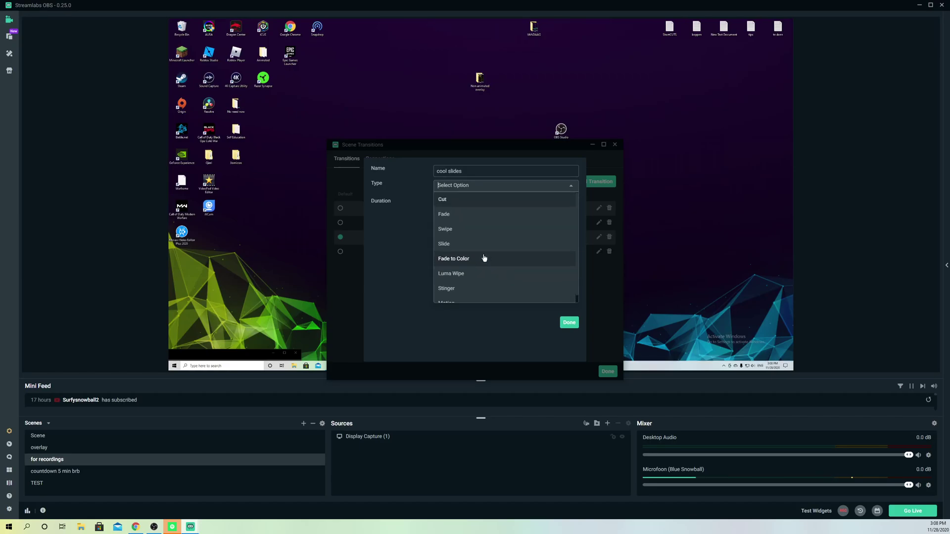
- Make cool slides a Slide transition with duration 3000 and direction Right, then save it
{"action": "left_click", "coordinate": [454, 246]}
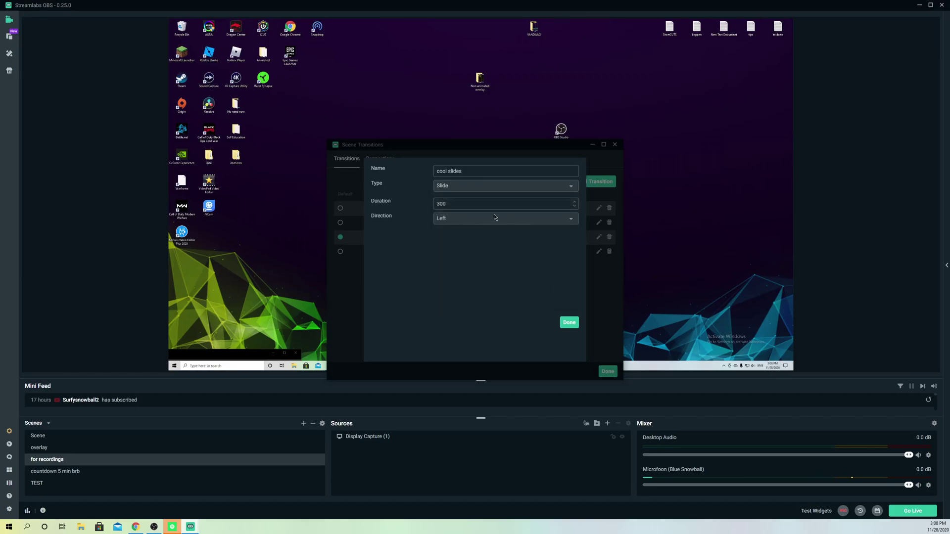
{"action": "left_click", "coordinate": [469, 205]}
{"action": "left_click", "coordinate": [447, 203]}
{"action": "type", "text": "0"}
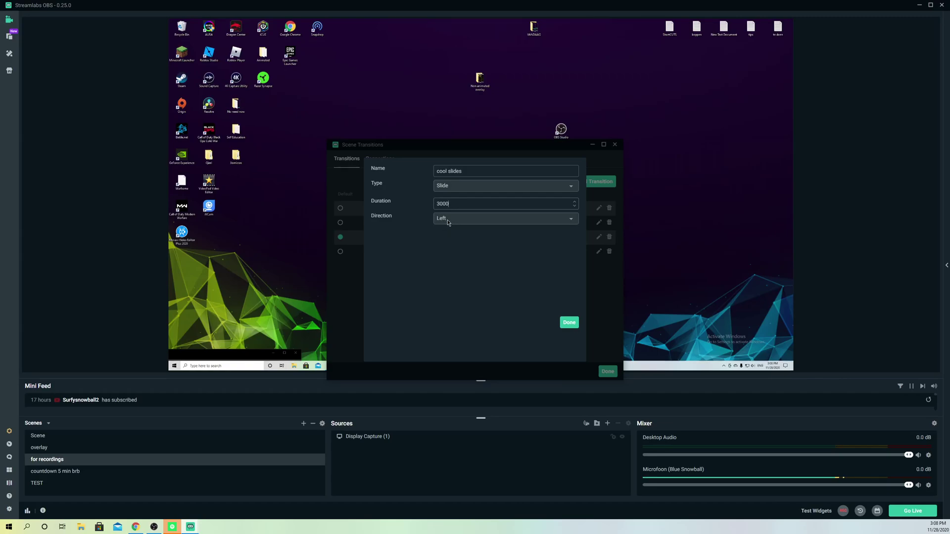
{"action": "left_click", "coordinate": [447, 219]}
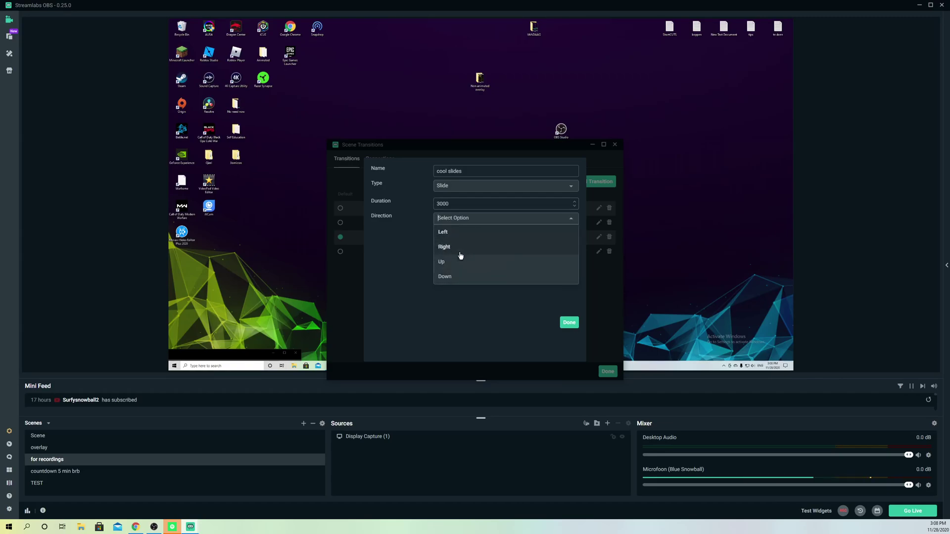
{"action": "left_click", "coordinate": [445, 247]}
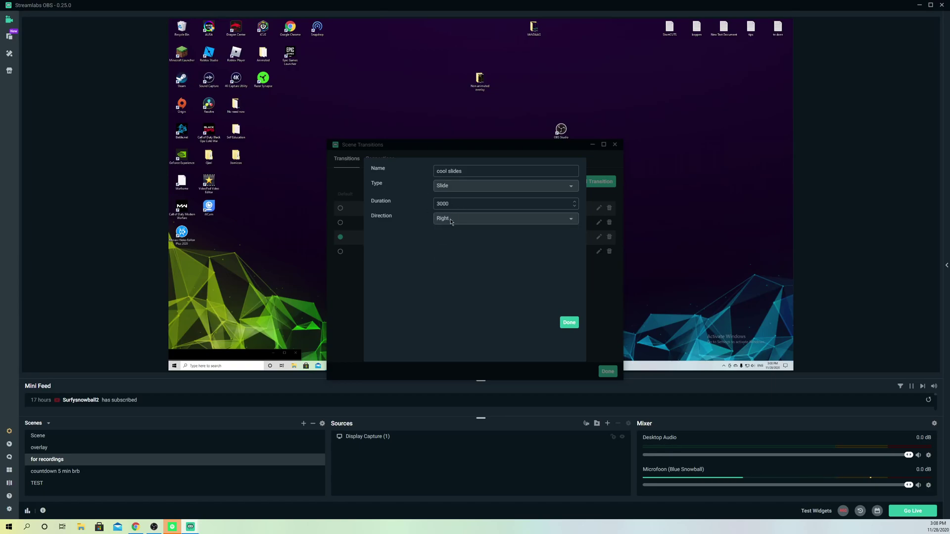
{"action": "left_click", "coordinate": [570, 322]}
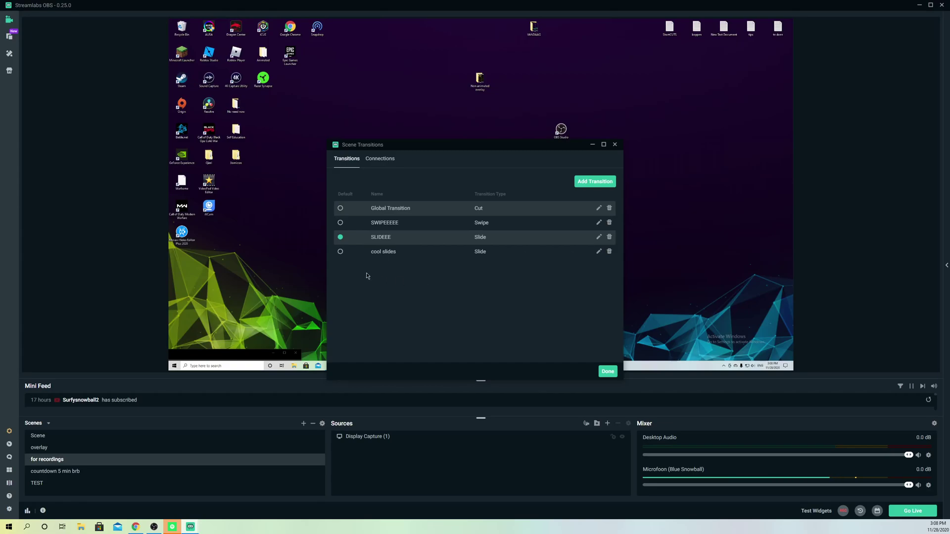
- Make cool slides the default, then test it switching between countdown 5 min brb and for recordings
{"action": "left_click", "coordinate": [341, 252]}
{"action": "left_click", "coordinate": [608, 372]}
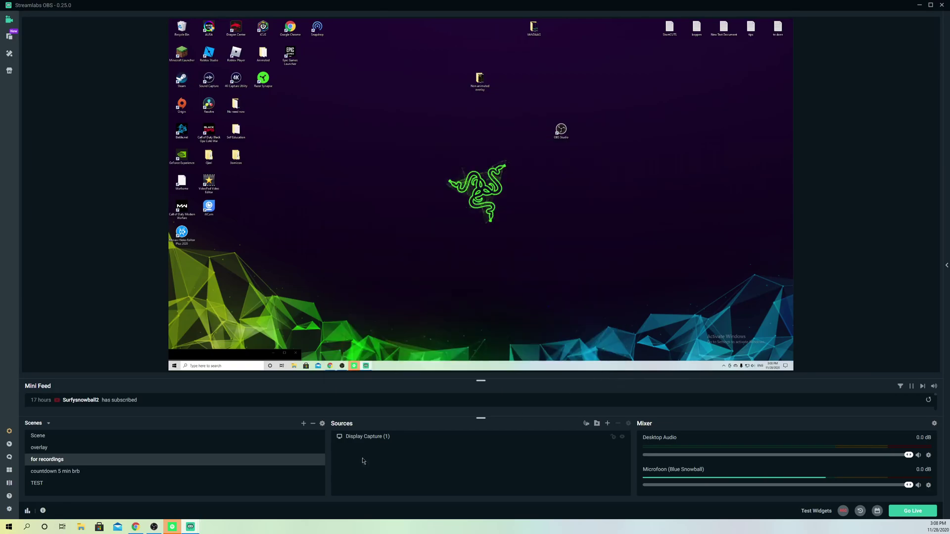
{"action": "left_click", "coordinate": [71, 472]}
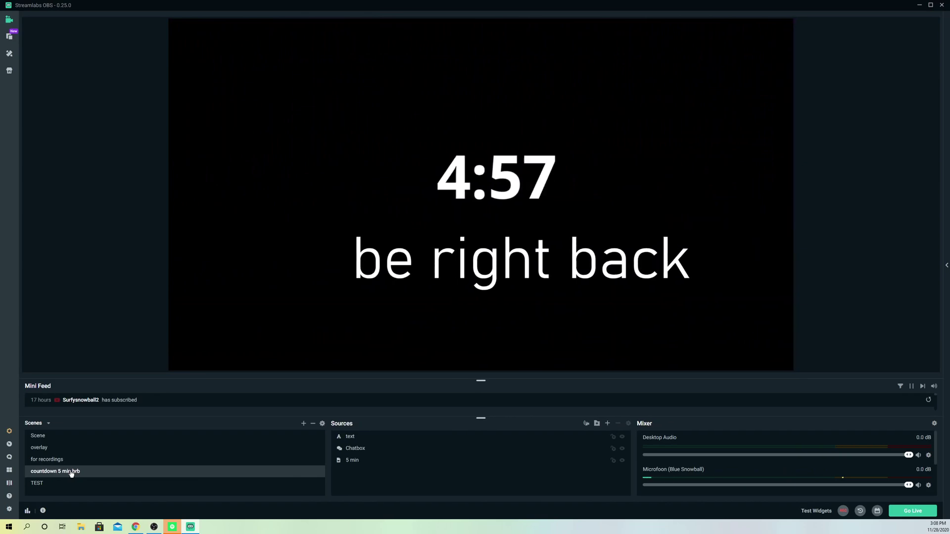
{"action": "left_click", "coordinate": [71, 460]}
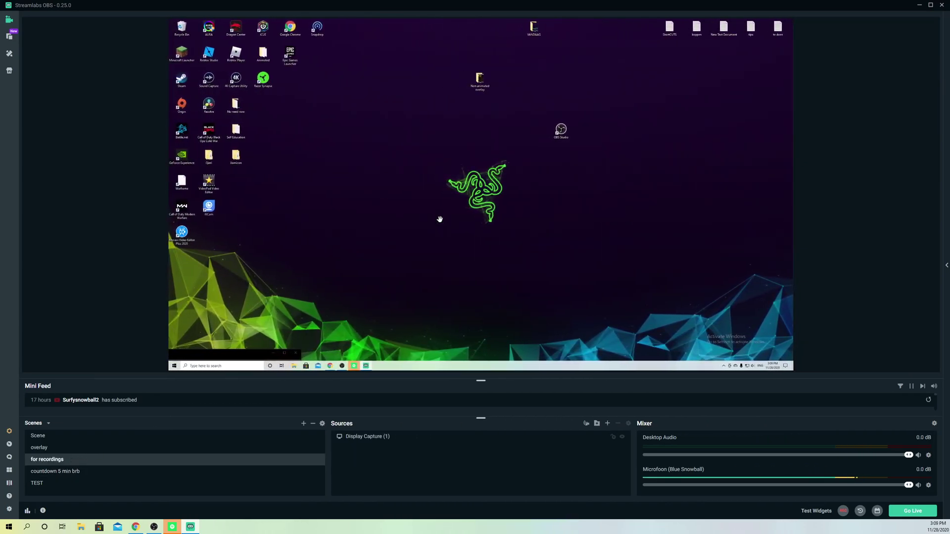
{"action": "left_click", "coordinate": [53, 472]}
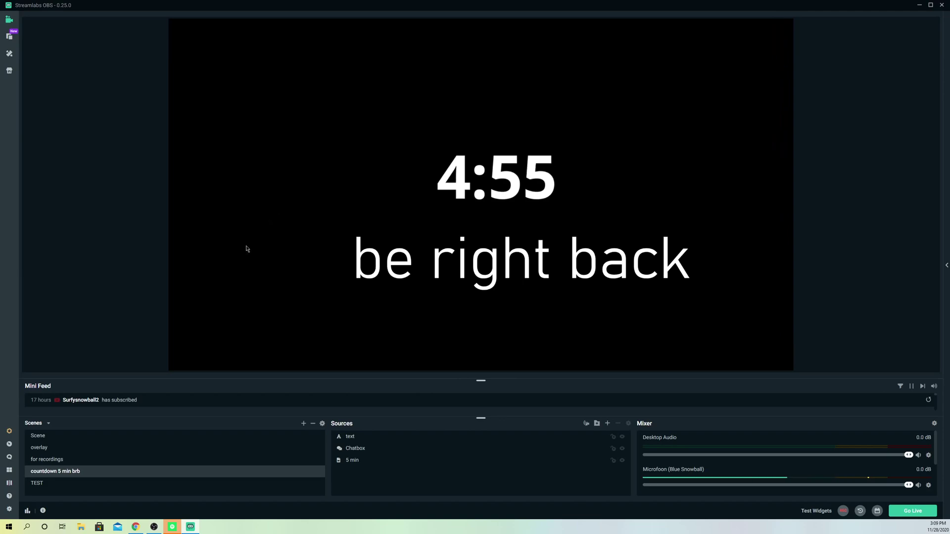
{"action": "left_click", "coordinate": [59, 461]}
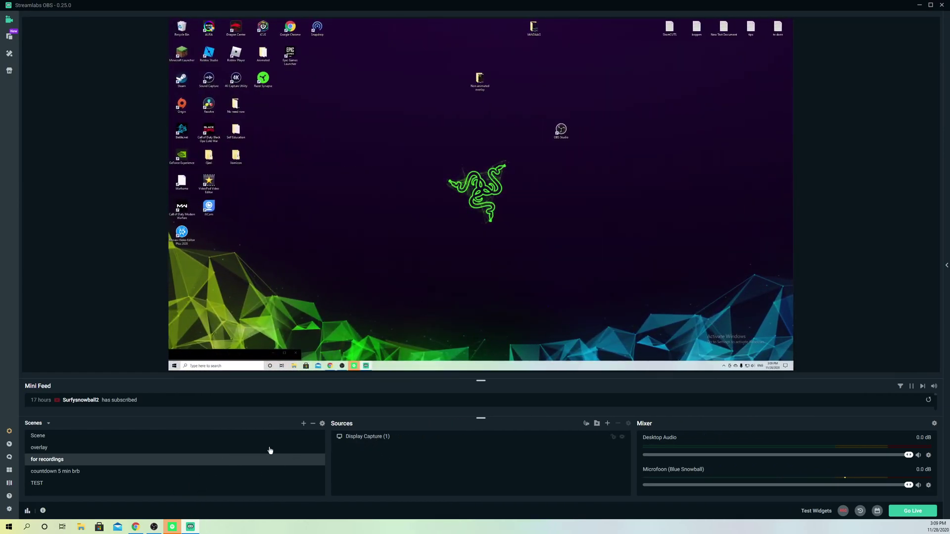
- Delete the SLIDEEE and SWIPEEEEE transitions from the scene transitions list
{"action": "left_click", "coordinate": [322, 423]}
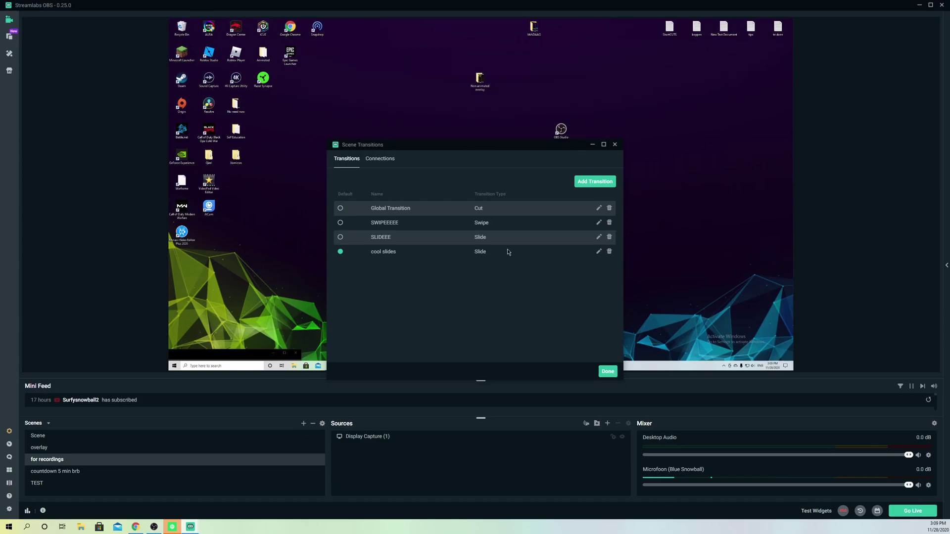
{"action": "left_click", "coordinate": [600, 252]}
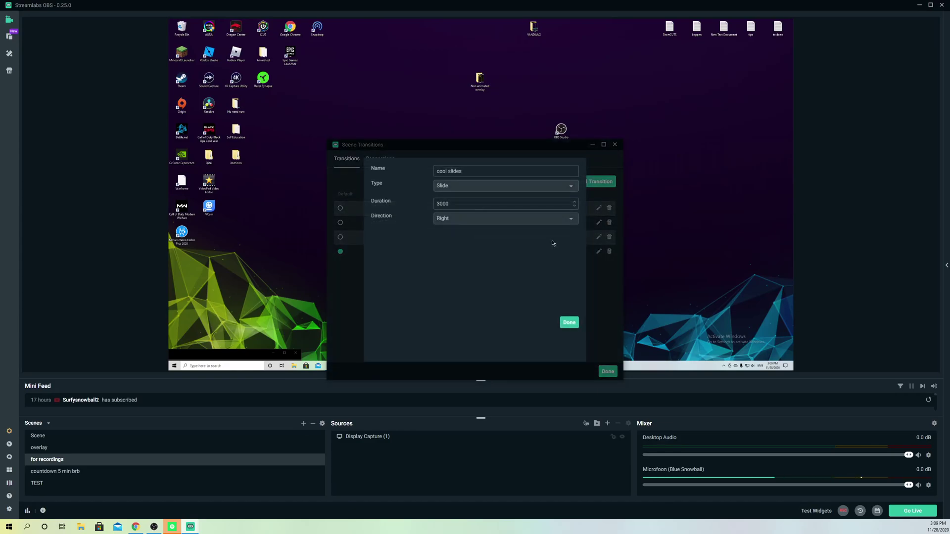
{"action": "left_click", "coordinate": [594, 261]}
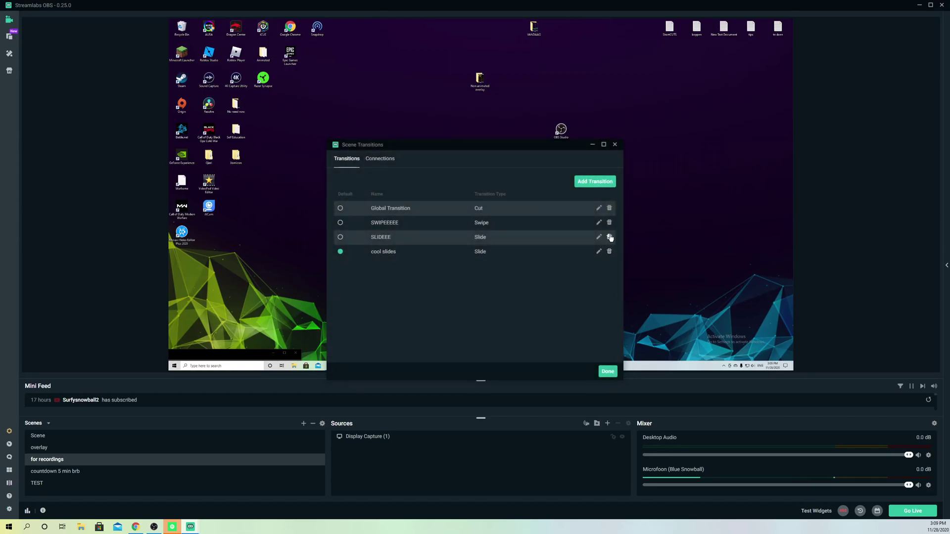
{"action": "left_click", "coordinate": [609, 237]}
{"action": "left_click", "coordinate": [609, 223]}
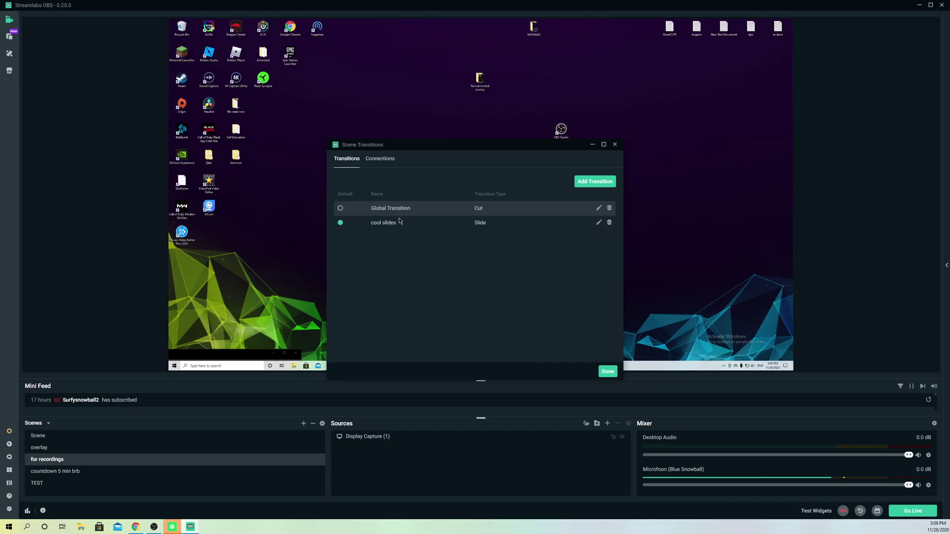
- Change cool slides to a Fade transition, lower its duration slightly, and confirm
{"action": "left_click", "coordinate": [599, 223]}
{"action": "left_click", "coordinate": [455, 193]}
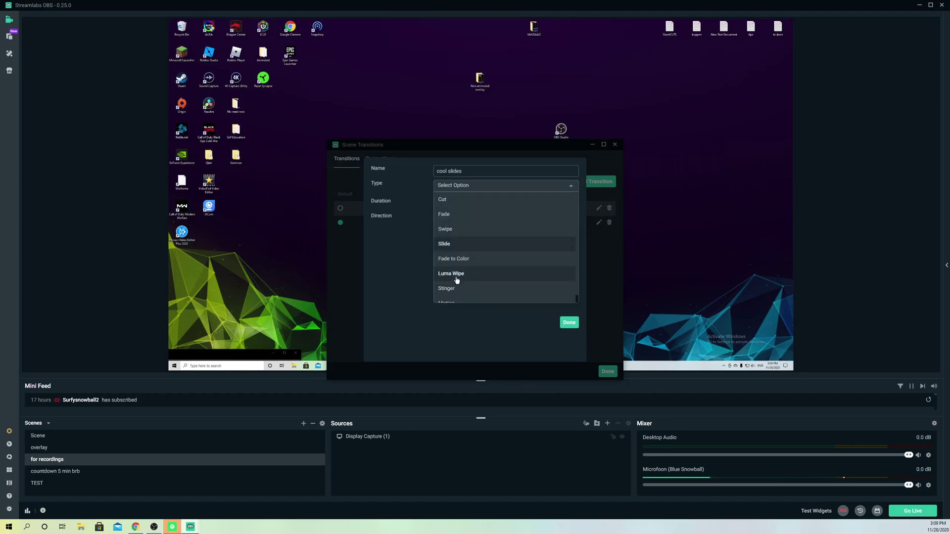
{"action": "left_click", "coordinate": [454, 218]}
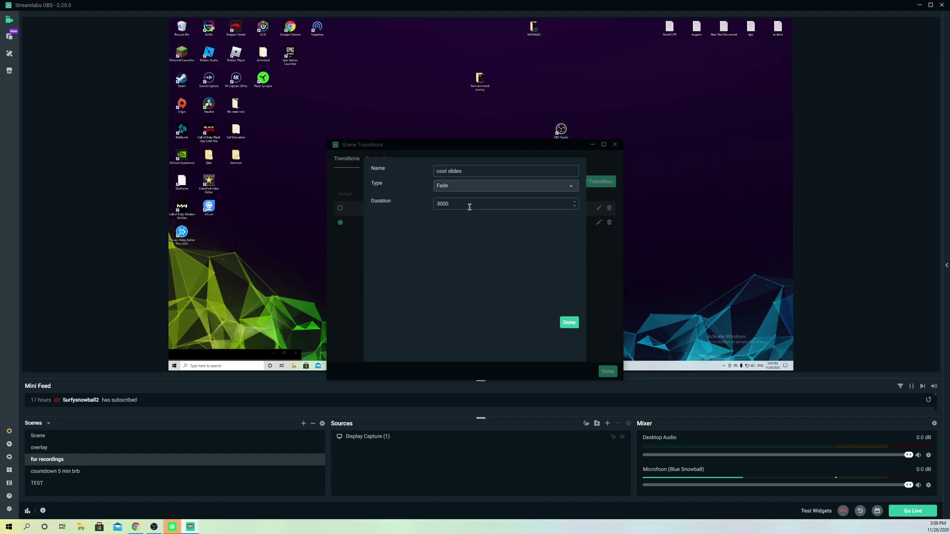
{"action": "type", "text": "232"}
{"action": "left_click", "coordinate": [574, 206]}
{"action": "left_click", "coordinate": [574, 207]}
{"action": "left_click", "coordinate": [575, 207]}
{"action": "left_click", "coordinate": [574, 207]}
{"action": "left_click", "coordinate": [574, 206]}
{"action": "left_click", "coordinate": [575, 206]}
{"action": "left_click", "coordinate": [574, 206]}
{"action": "left_click", "coordinate": [574, 207]}
{"action": "left_click", "coordinate": [568, 322]}
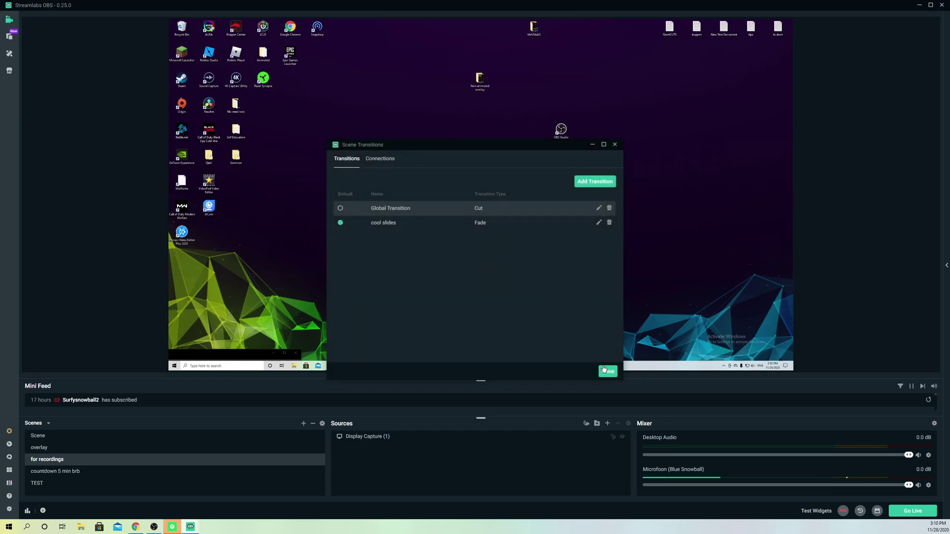
- Test the fade by switching twice between countdown 5 min brb and for recordings
{"action": "left_click", "coordinate": [608, 371]}
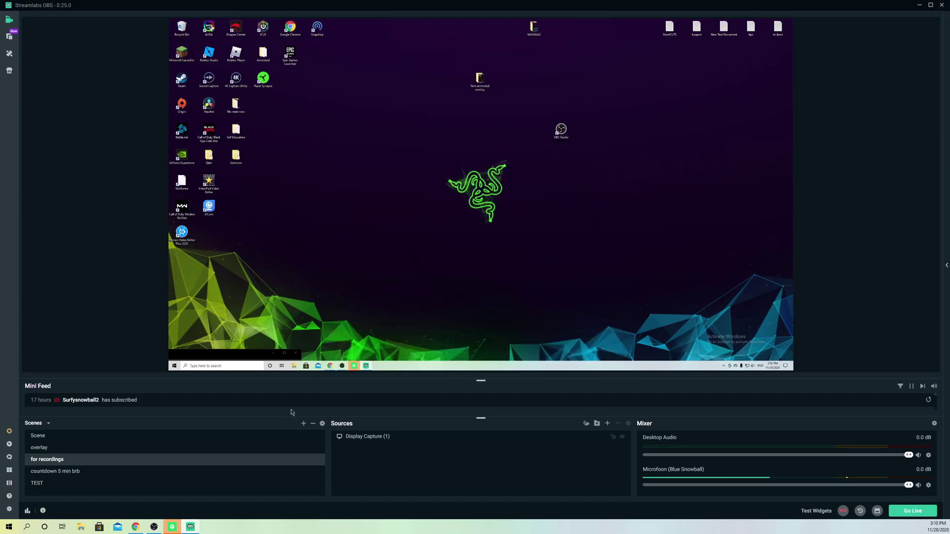
{"action": "left_click", "coordinate": [66, 472]}
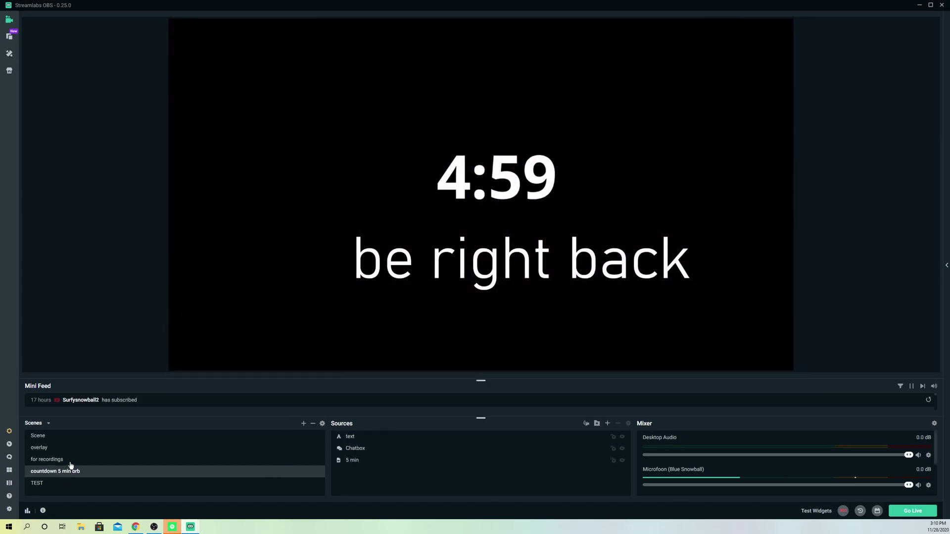
{"action": "left_click", "coordinate": [70, 461]}
{"action": "left_click", "coordinate": [72, 472]}
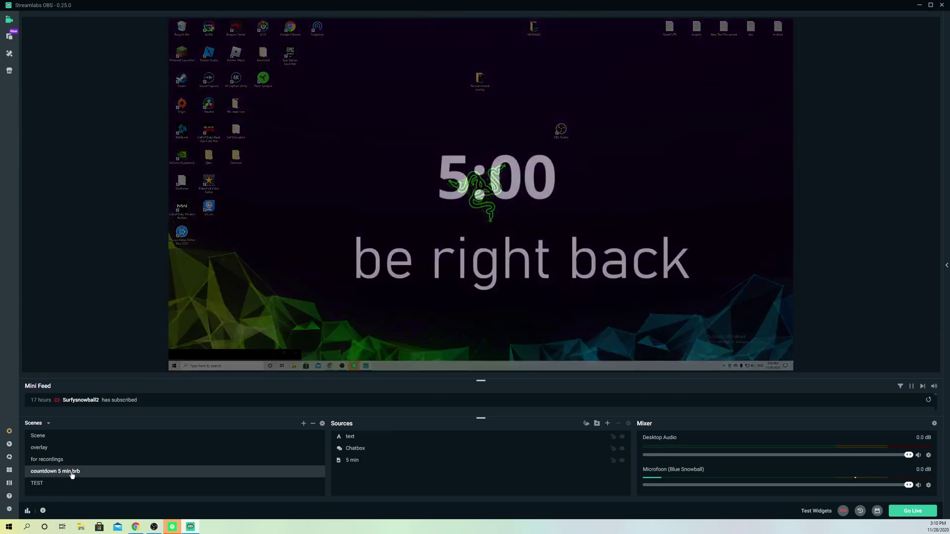
{"action": "left_click", "coordinate": [70, 460]}
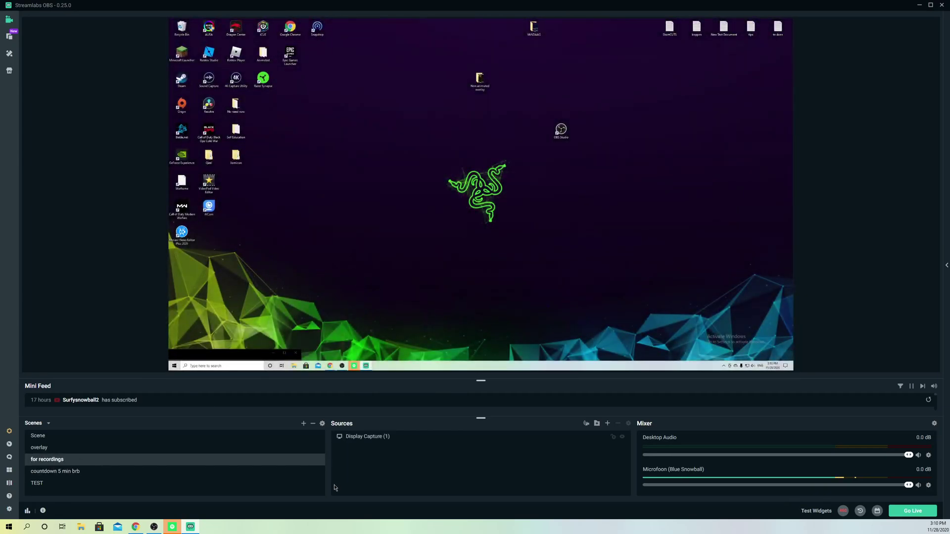
- Inspect the cool slides transition settings without changes, then close the transitions window
{"action": "left_click", "coordinate": [322, 424]}
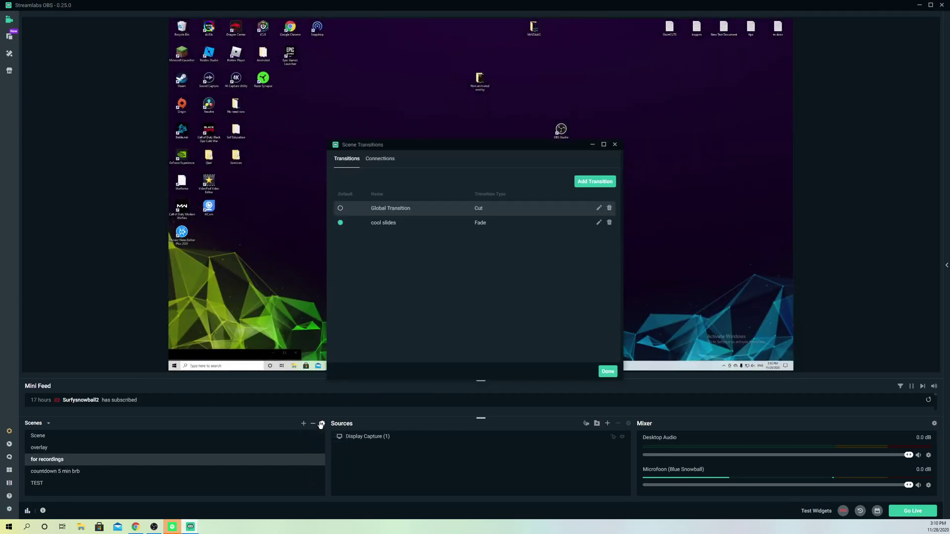
{"action": "left_click", "coordinate": [600, 223]}
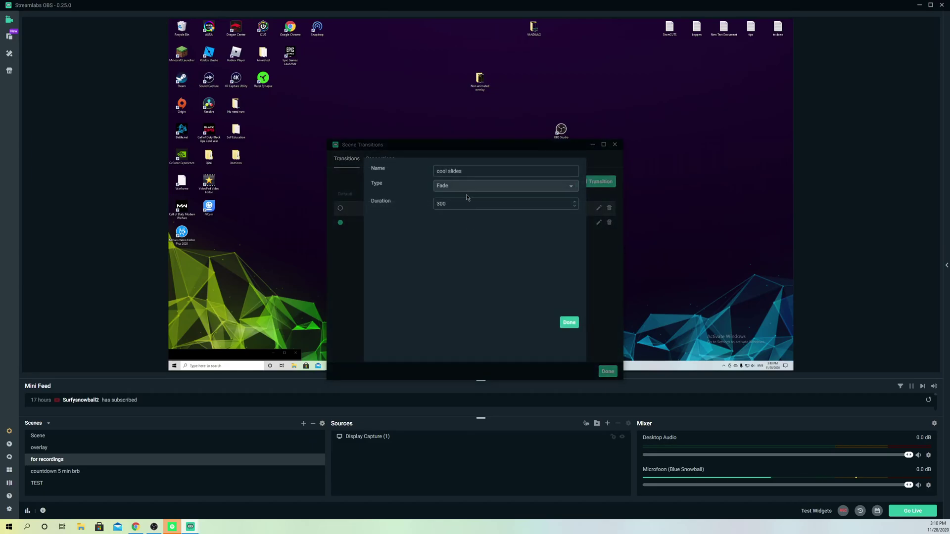
{"action": "left_click", "coordinate": [468, 186]}
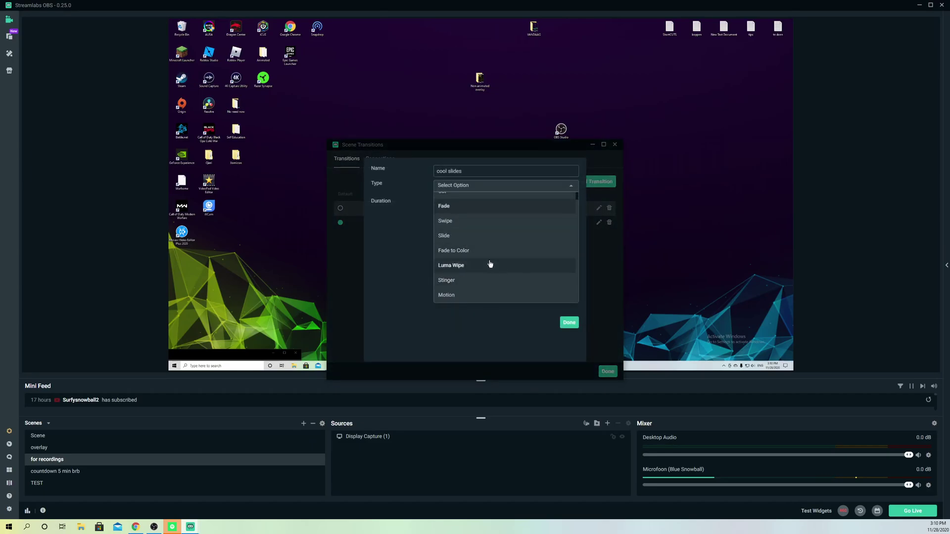
{"action": "left_click", "coordinate": [605, 250]}
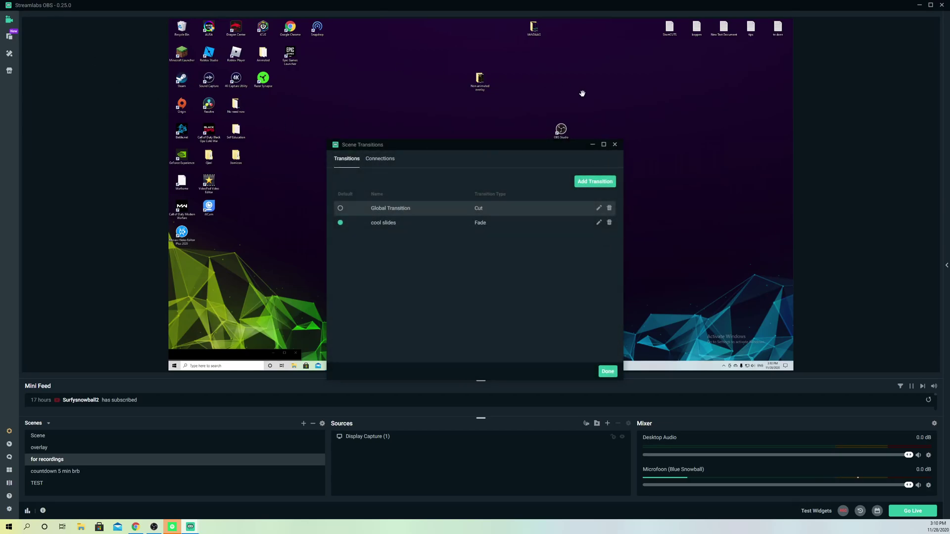
{"action": "left_click", "coordinate": [614, 144]}
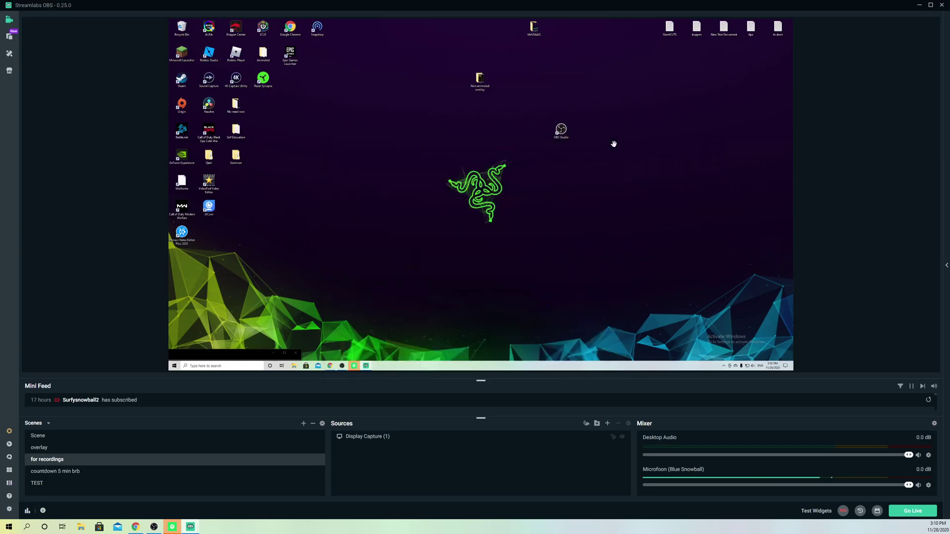